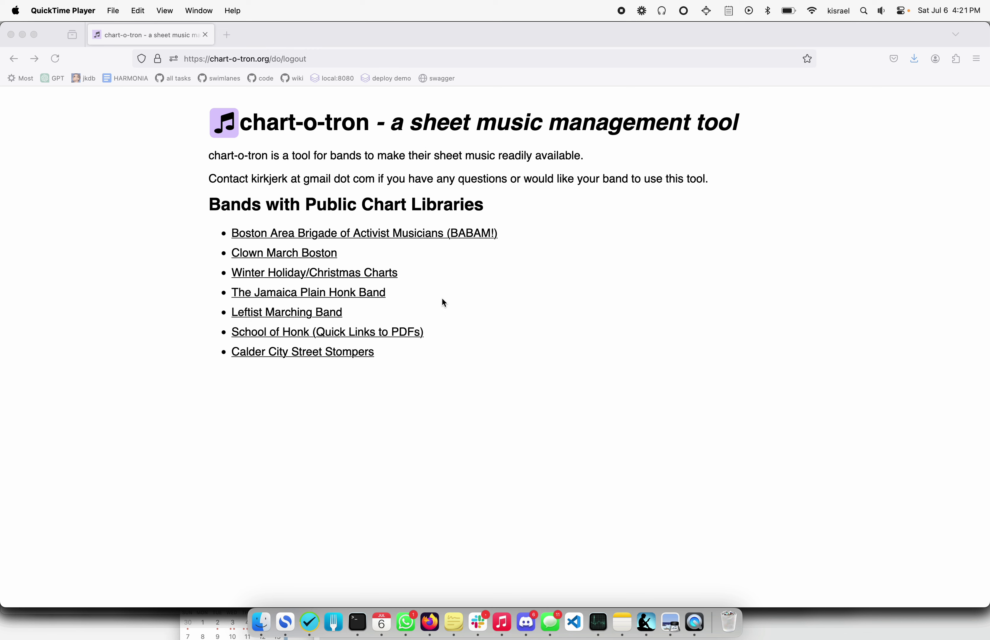
Open the Jamaica Plain Honk Band's public song list and scroll through its songs.
{"action": "left_click", "coordinate": [379, 296]}
{"action": "left_click", "coordinate": [380, 296]}
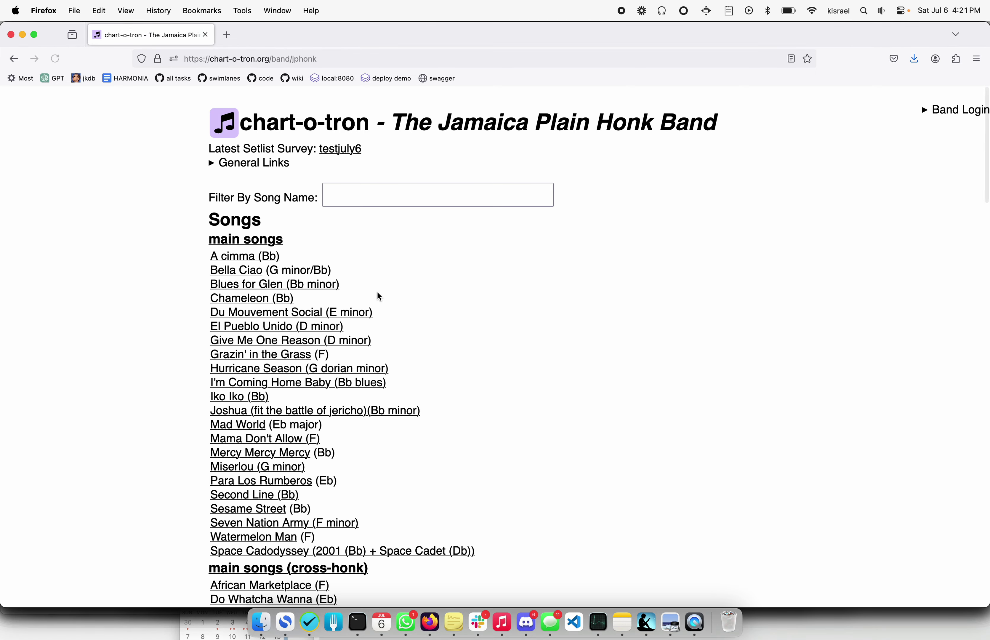
{"action": "scroll", "coordinate": [559, 406], "scroll_direction": "down", "scroll_amount": 1}
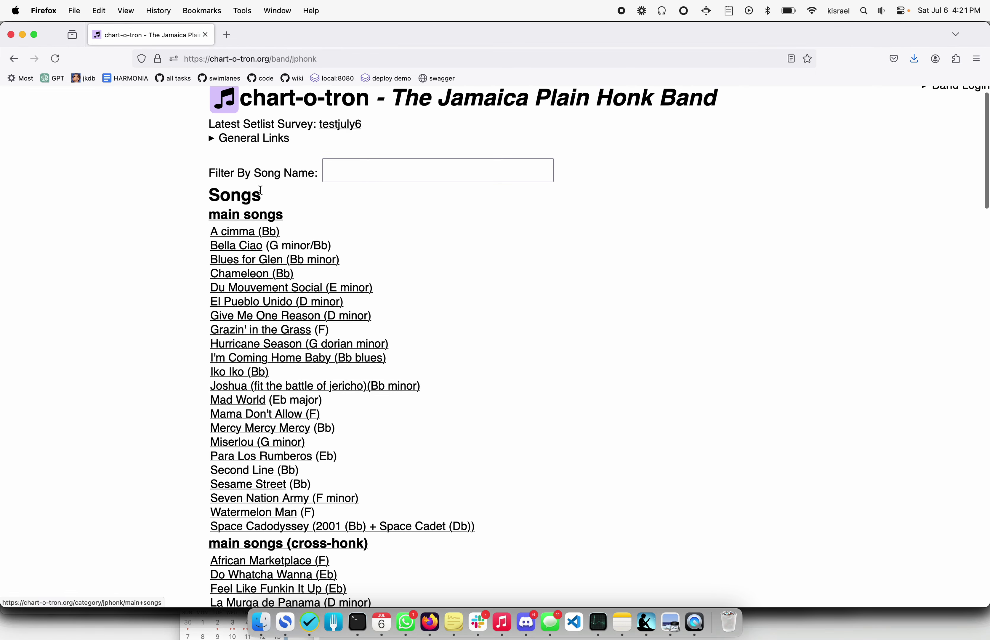
{"action": "scroll", "coordinate": [256, 214], "scroll_direction": "down", "scroll_amount": 5}
{"action": "scroll", "coordinate": [256, 214], "scroll_direction": "down", "scroll_amount": 6}
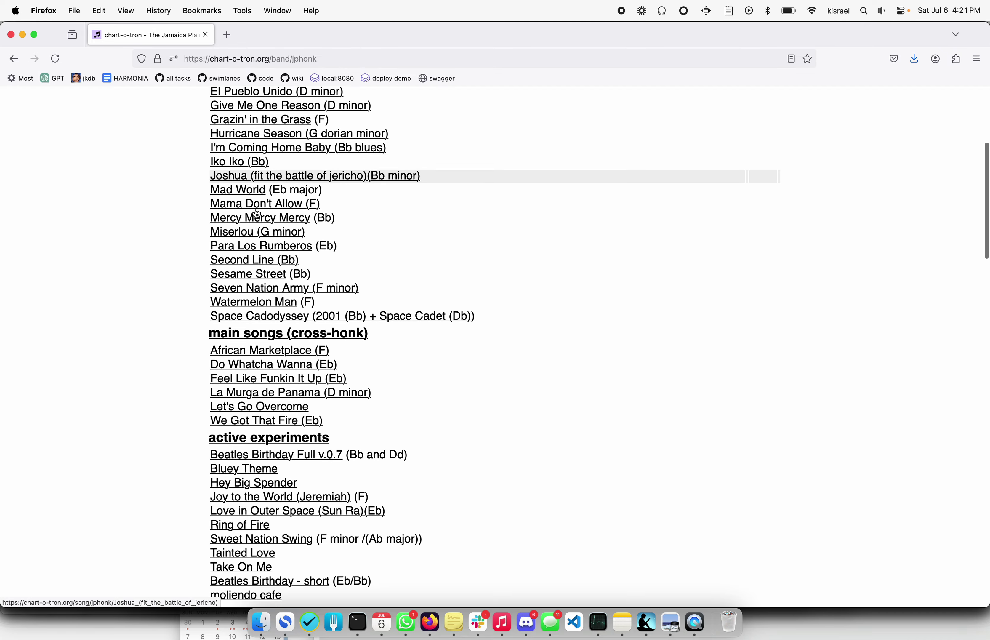
{"action": "scroll", "coordinate": [256, 214], "scroll_direction": "down", "scroll_amount": 3}
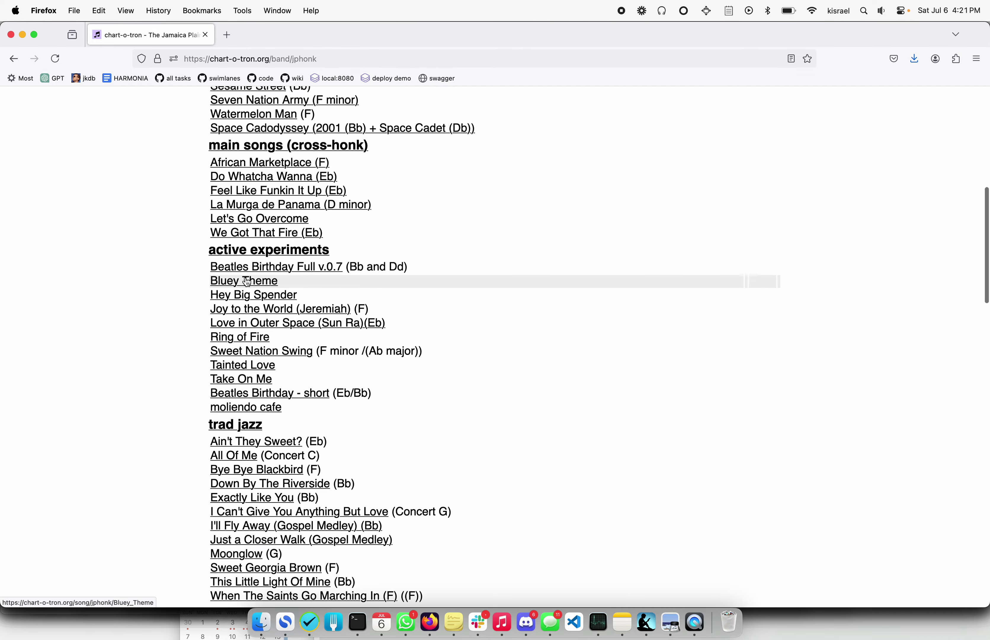
{"action": "scroll", "coordinate": [253, 232], "scroll_direction": "down", "scroll_amount": 15}
{"action": "scroll", "coordinate": [247, 282], "scroll_direction": "up", "scroll_amount": 20}
{"action": "scroll", "coordinate": [247, 283], "scroll_direction": "down", "scroll_amount": 1}
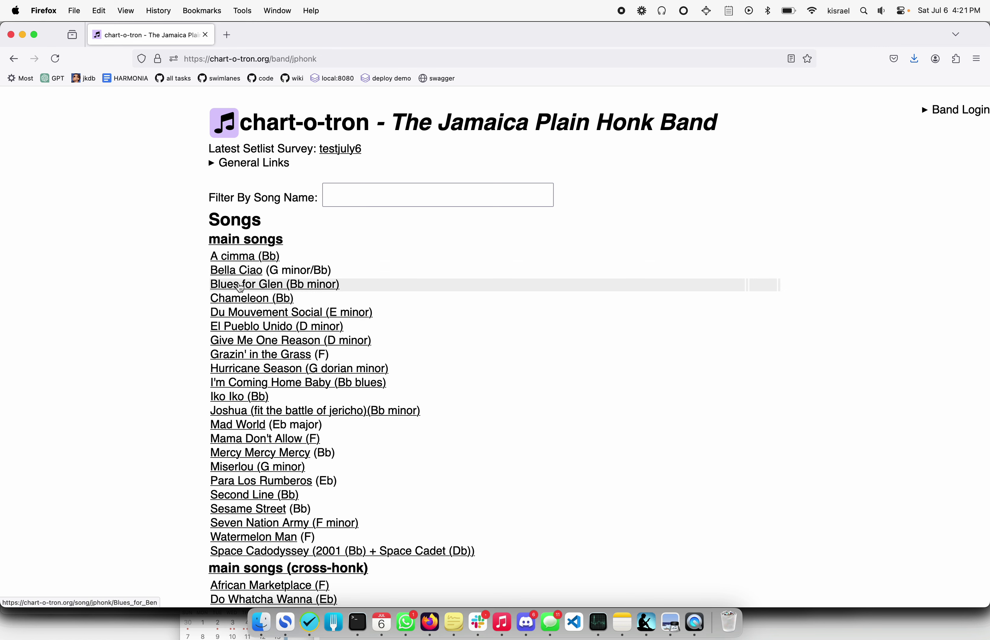
View the Blues for Glen Bb Trumpet 1 chart PDF, then return to the song list.
{"action": "left_click", "coordinate": [240, 285]}
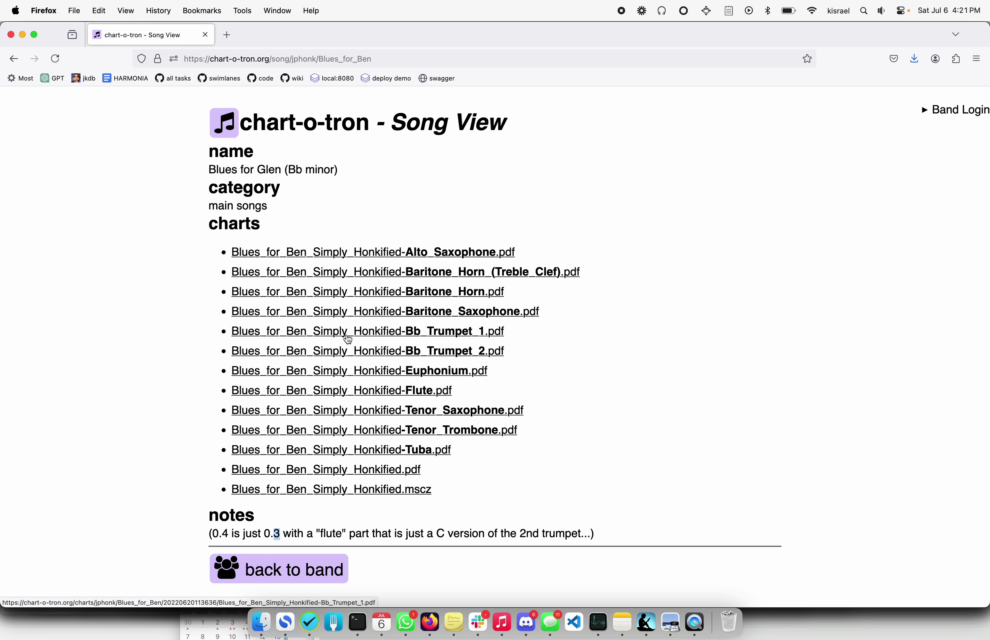
{"action": "left_click", "coordinate": [348, 336]}
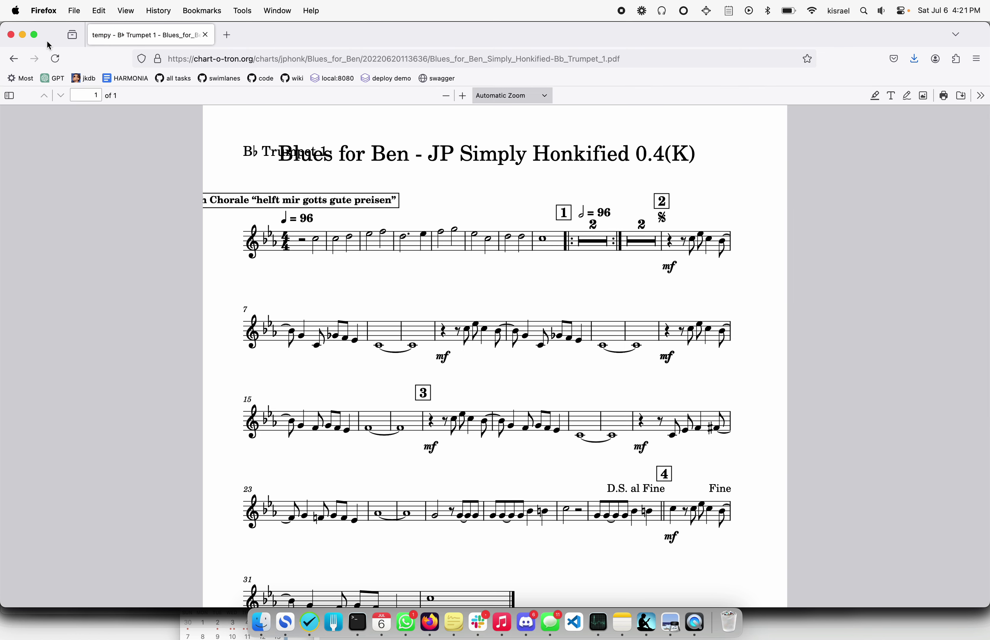
{"action": "left_click", "coordinate": [13, 58]}
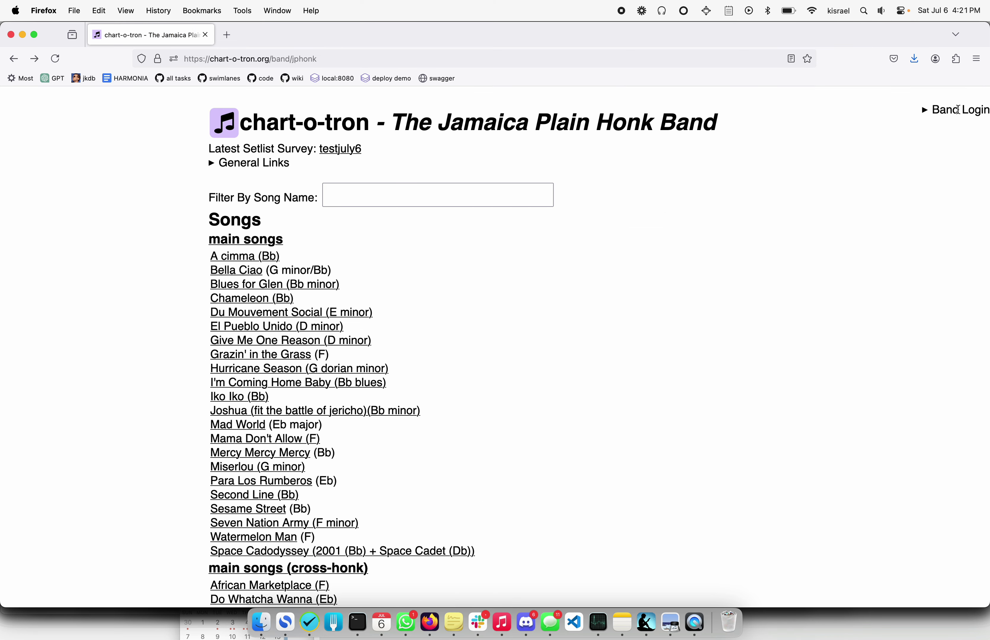
{"action": "left_click", "coordinate": [959, 111]}
{"action": "left_click", "coordinate": [966, 132]}
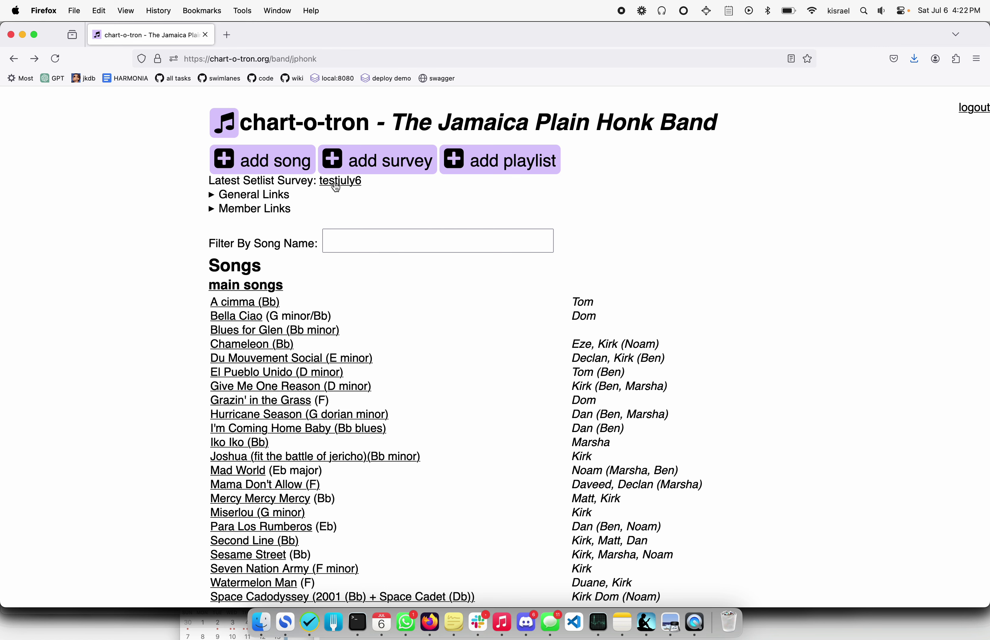
{"action": "left_click", "coordinate": [280, 166]}
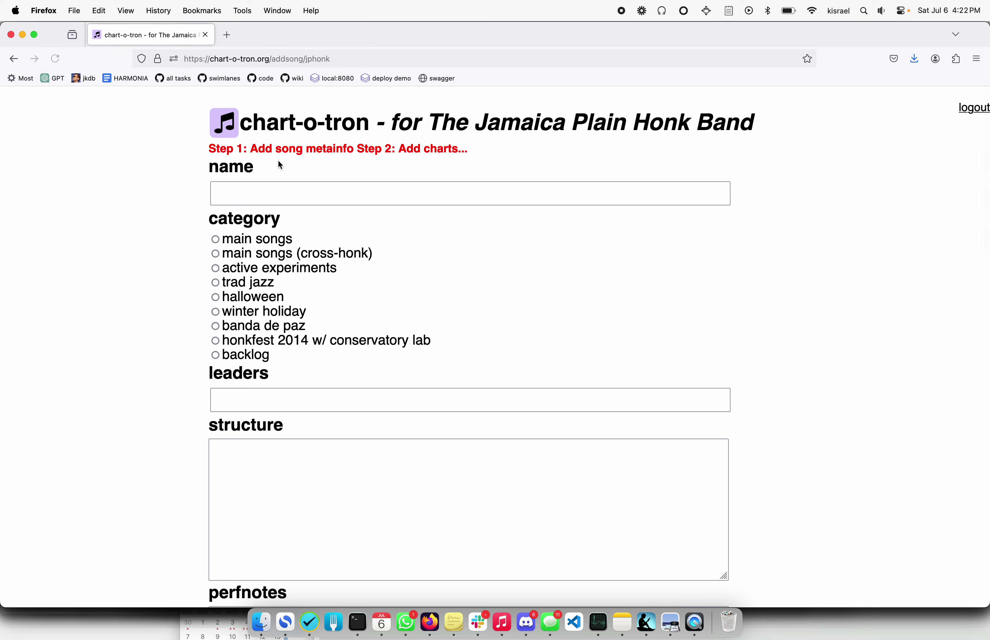
{"action": "left_click", "coordinate": [277, 193]}
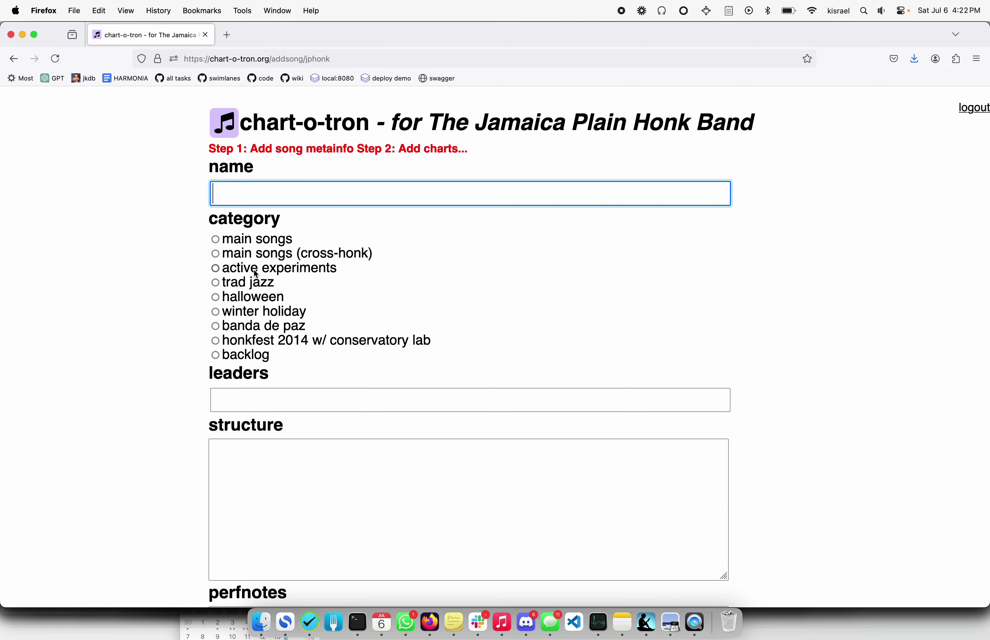
{"action": "scroll", "coordinate": [254, 270], "scroll_direction": "down", "scroll_amount": 7}
{"action": "scroll", "coordinate": [254, 270], "scroll_direction": "down", "scroll_amount": 15}
{"action": "scroll", "coordinate": [254, 269], "scroll_direction": "up", "scroll_amount": 20}
{"action": "scroll", "coordinate": [255, 270], "scroll_direction": "down", "scroll_amount": 9}
{"action": "scroll", "coordinate": [253, 269], "scroll_direction": "up", "scroll_amount": 13}
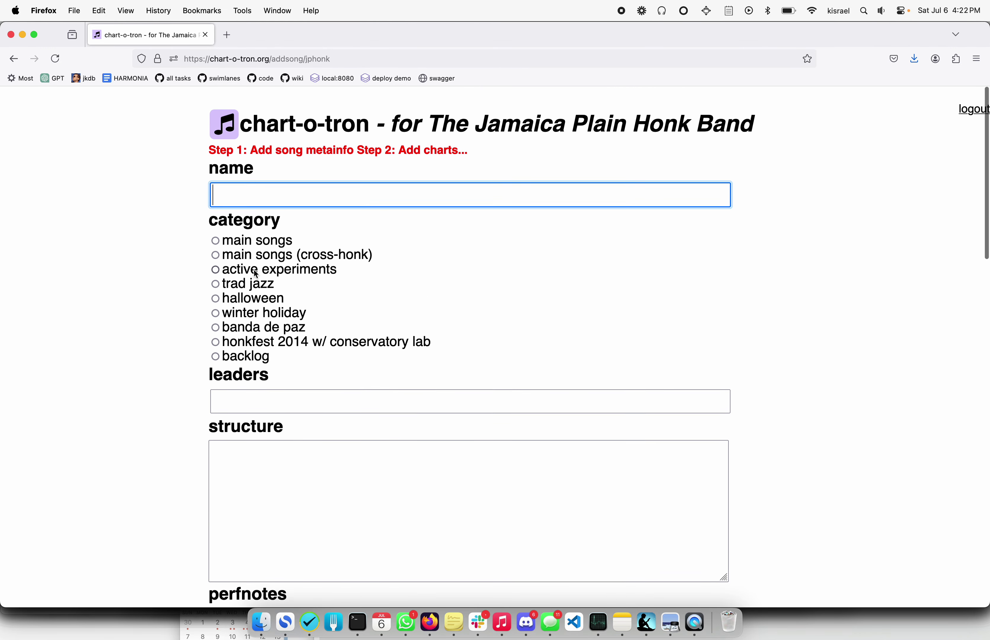
{"action": "scroll", "coordinate": [254, 269], "scroll_direction": "down", "scroll_amount": 20}
{"action": "scroll", "coordinate": [254, 270], "scroll_direction": "down", "scroll_amount": 3}
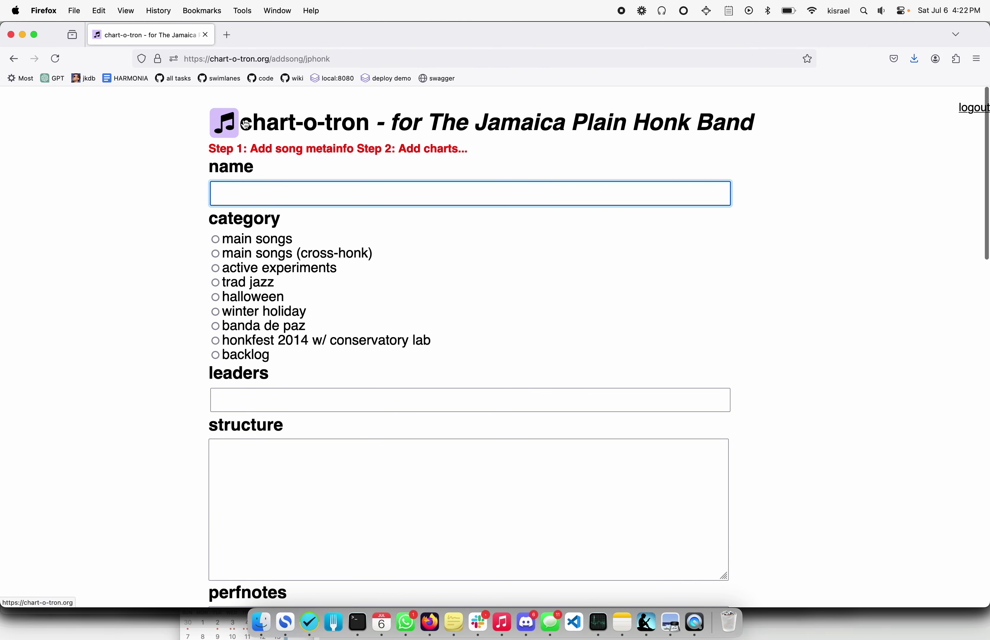
{"action": "left_click", "coordinate": [14, 59]}
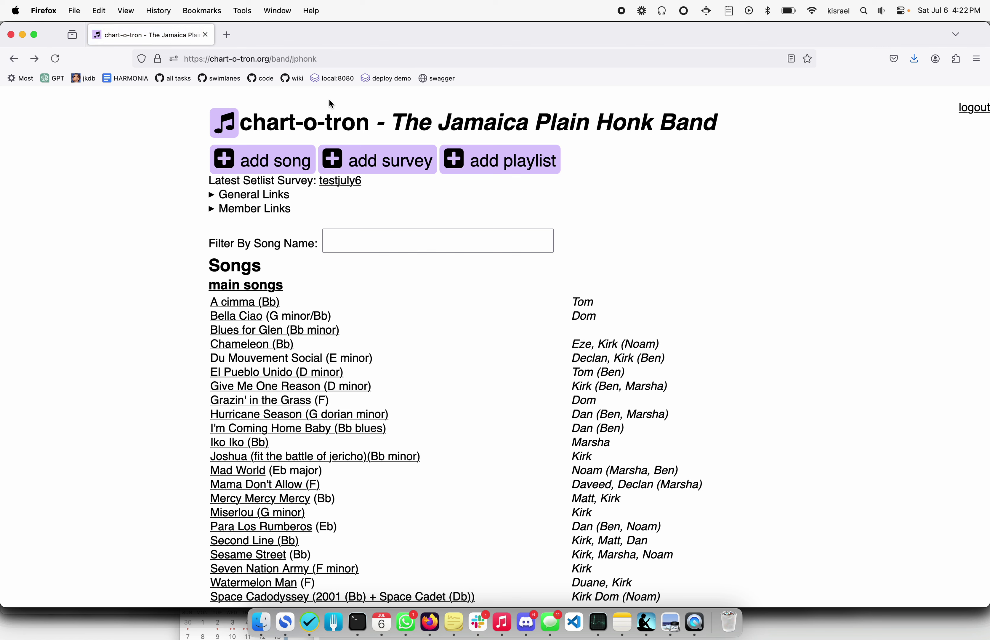
Create setlist survey 'testjuly6a' using the default categories.
{"action": "left_click", "coordinate": [370, 149]}
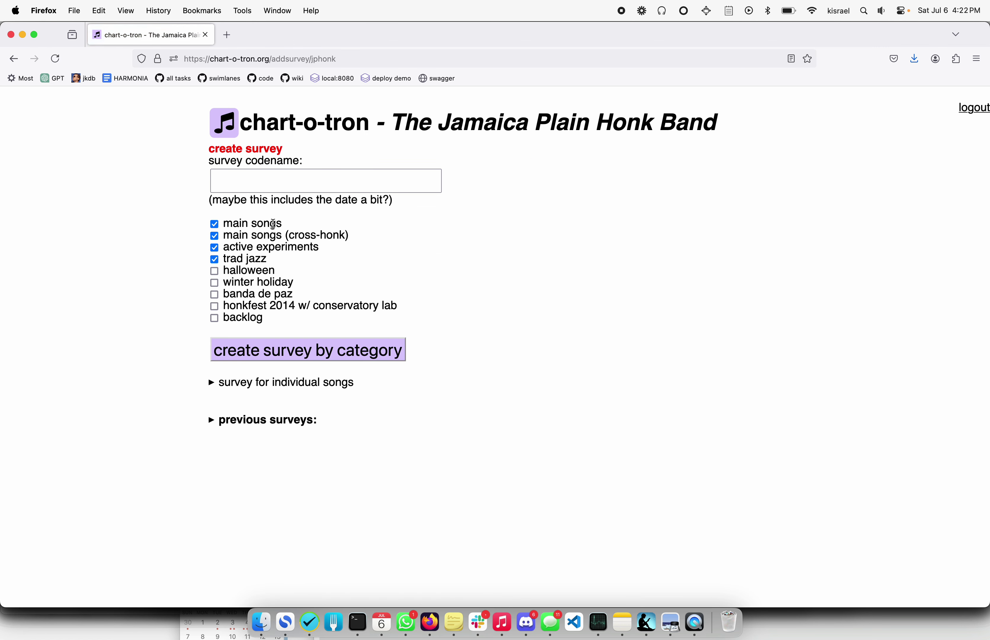
{"action": "left_click", "coordinate": [279, 180]}
{"action": "type", "text": "test"}
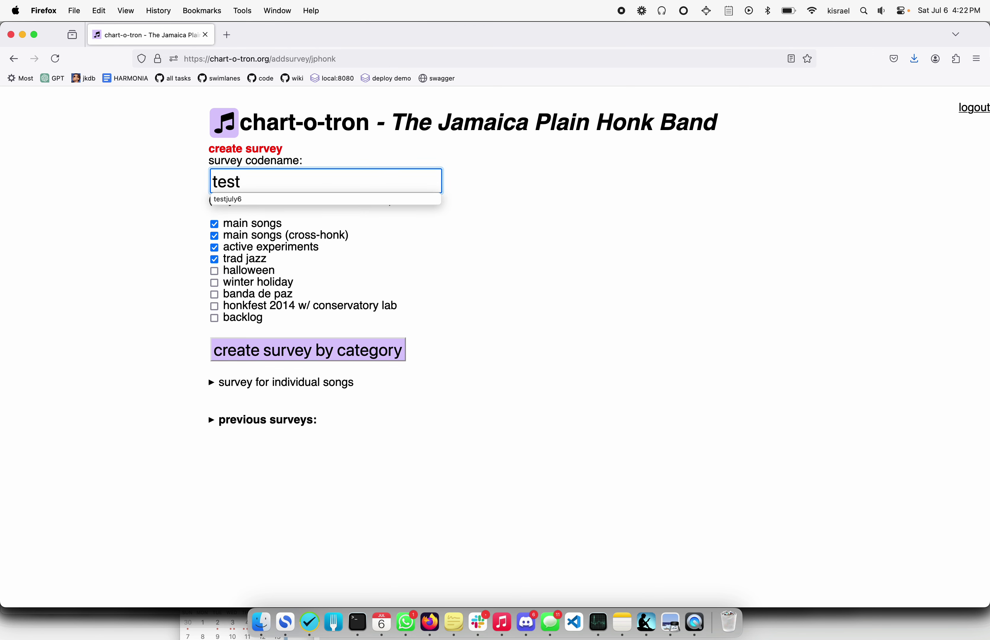
{"action": "type", "text": "july6"}
{"action": "type", "text": "a"}
{"action": "left_click", "coordinate": [297, 355]}
{"action": "left_click", "coordinate": [295, 331]}
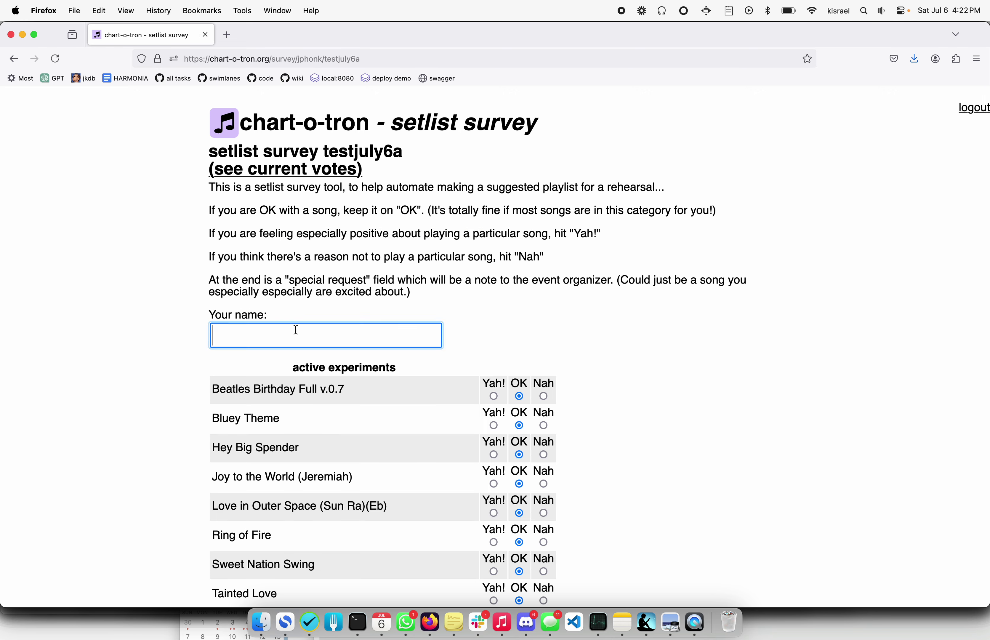
Enter the voter's name on the testjuly6a survey.
{"action": "left_click", "coordinate": [386, 59]}
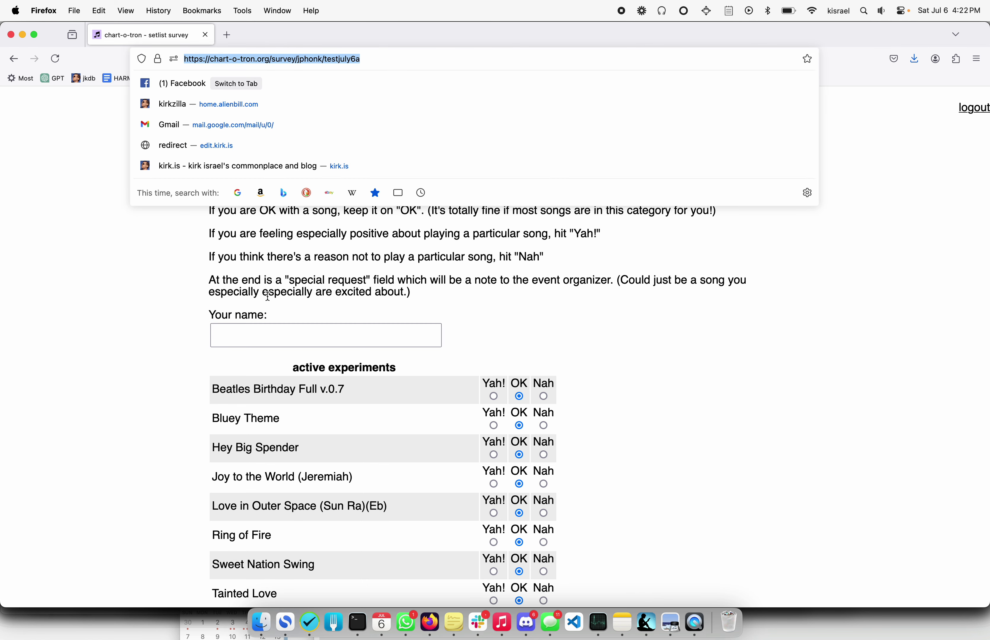
{"action": "left_click", "coordinate": [265, 335]}
{"action": "type", "text": "Kirk"}
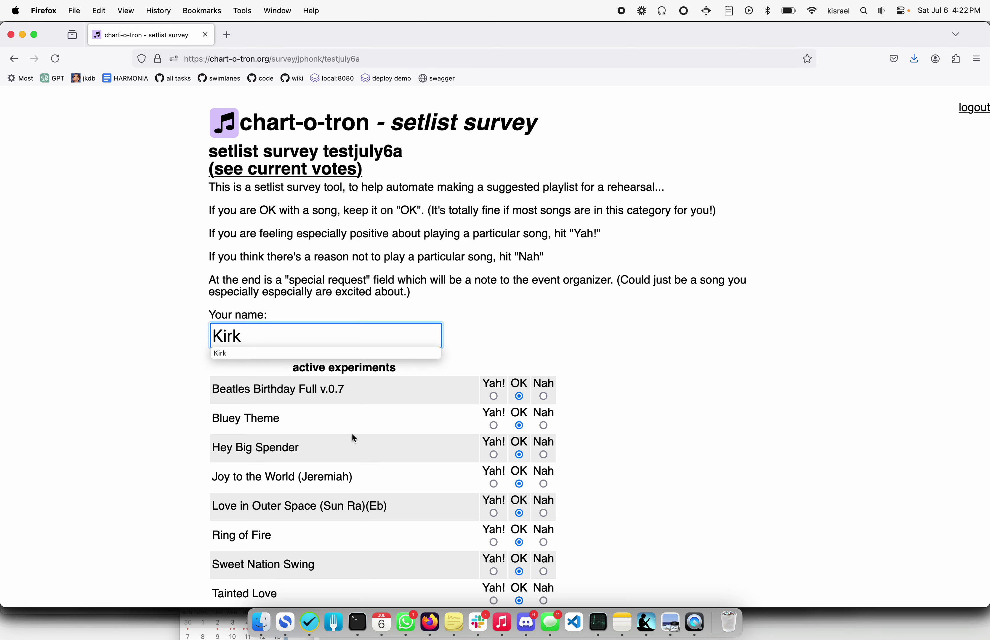
Vote Yah! for Bluey Theme and Ring of Fire, Nah for Moonglow and This Little Light Of Mine.
{"action": "left_click", "coordinate": [495, 424]}
{"action": "scroll", "coordinate": [497, 425], "scroll_direction": "down", "scroll_amount": 2}
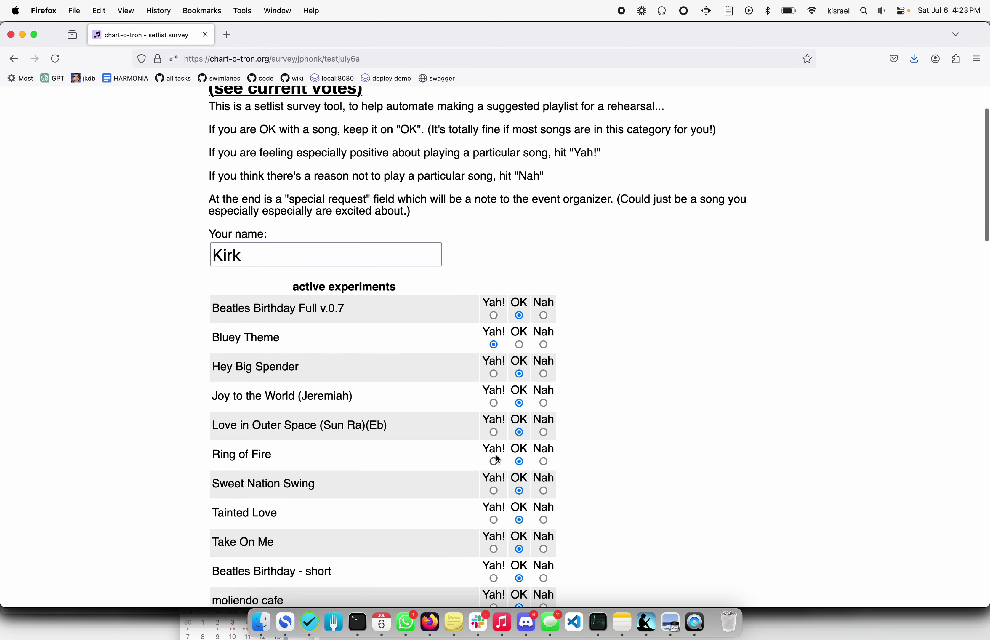
{"action": "left_click", "coordinate": [494, 463]}
{"action": "scroll", "coordinate": [496, 466], "scroll_direction": "down", "scroll_amount": 12}
{"action": "scroll", "coordinate": [496, 465], "scroll_direction": "down", "scroll_amount": 4}
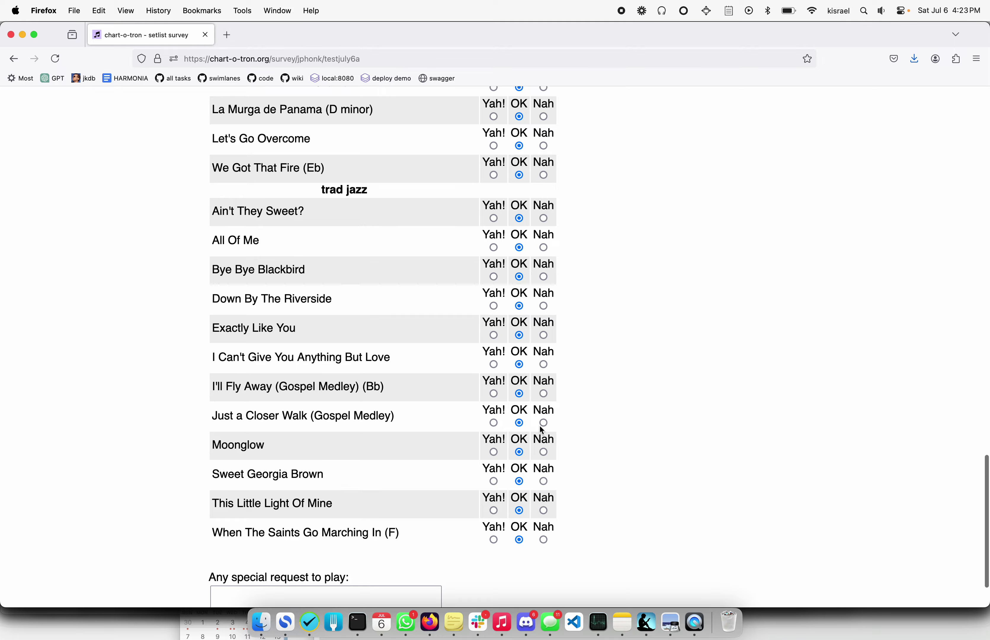
{"action": "left_click", "coordinate": [543, 452]}
{"action": "left_click", "coordinate": [544, 510]}
{"action": "scroll", "coordinate": [323, 422], "scroll_direction": "up", "scroll_amount": 20}
{"action": "scroll", "coordinate": [324, 422], "scroll_direction": "down", "scroll_amount": 20}
{"action": "scroll", "coordinate": [324, 423], "scroll_direction": "up", "scroll_amount": 20}
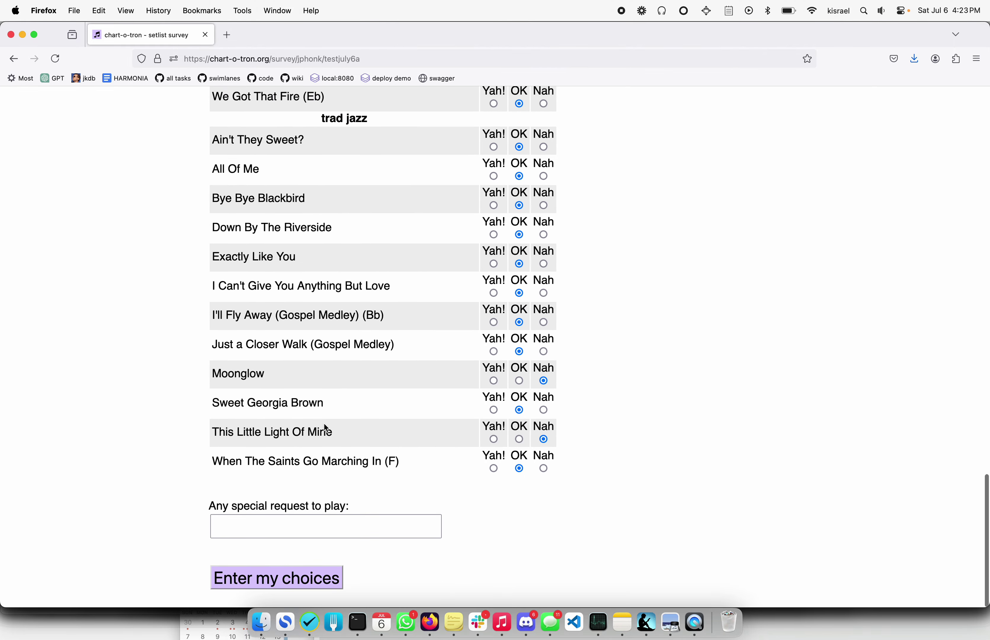
{"action": "scroll", "coordinate": [323, 422], "scroll_direction": "down", "scroll_amount": 20}
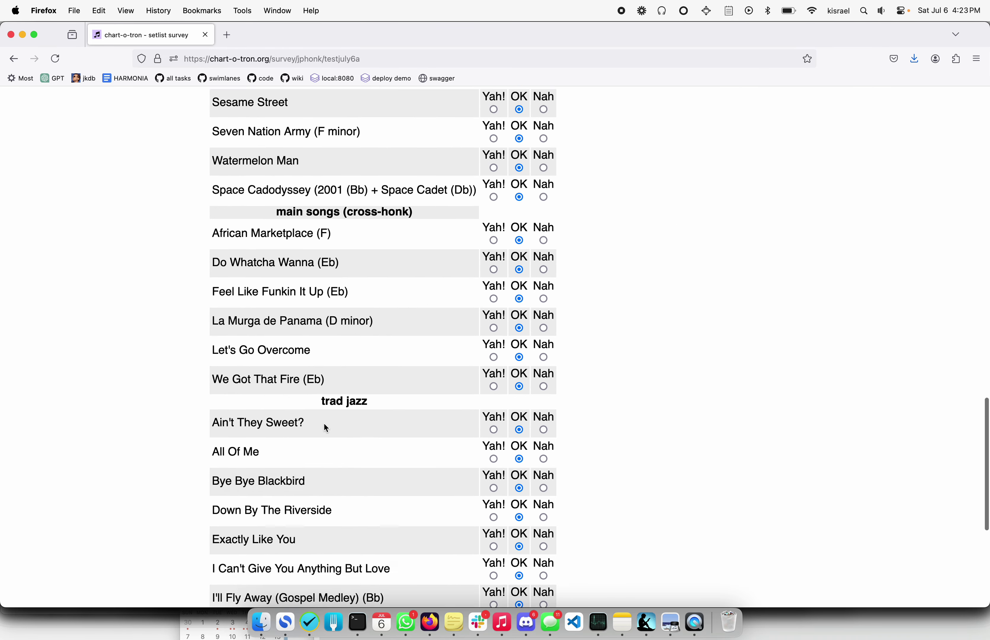
Submit the ballot and review the results, including the Bluey Theme page and Ring of Fire voters.
{"action": "left_click", "coordinate": [277, 580]}
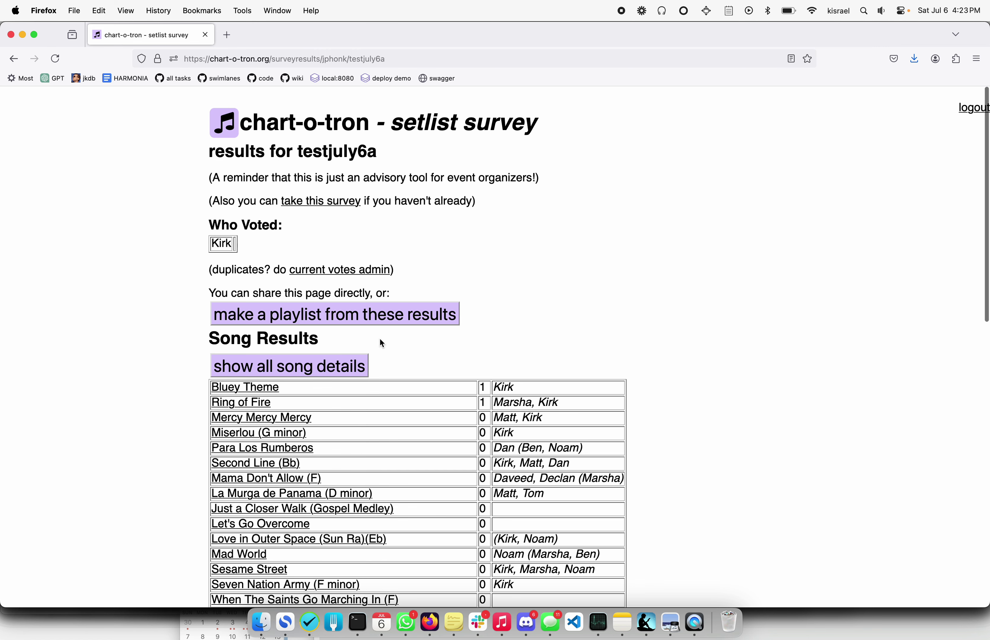
{"action": "scroll", "coordinate": [382, 341], "scroll_direction": "down", "scroll_amount": 3}
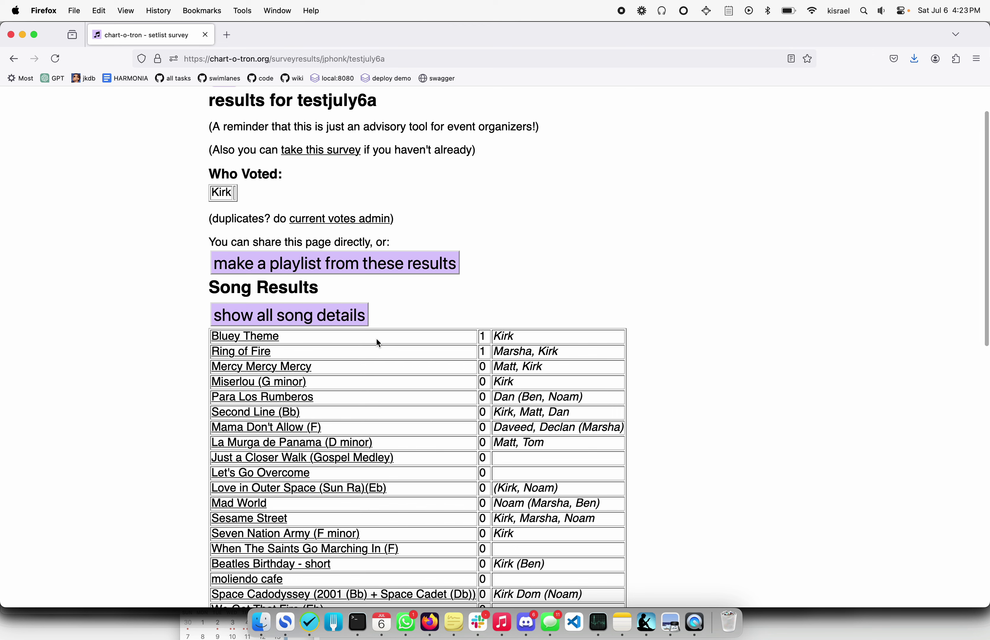
{"action": "left_click", "coordinate": [270, 342]}
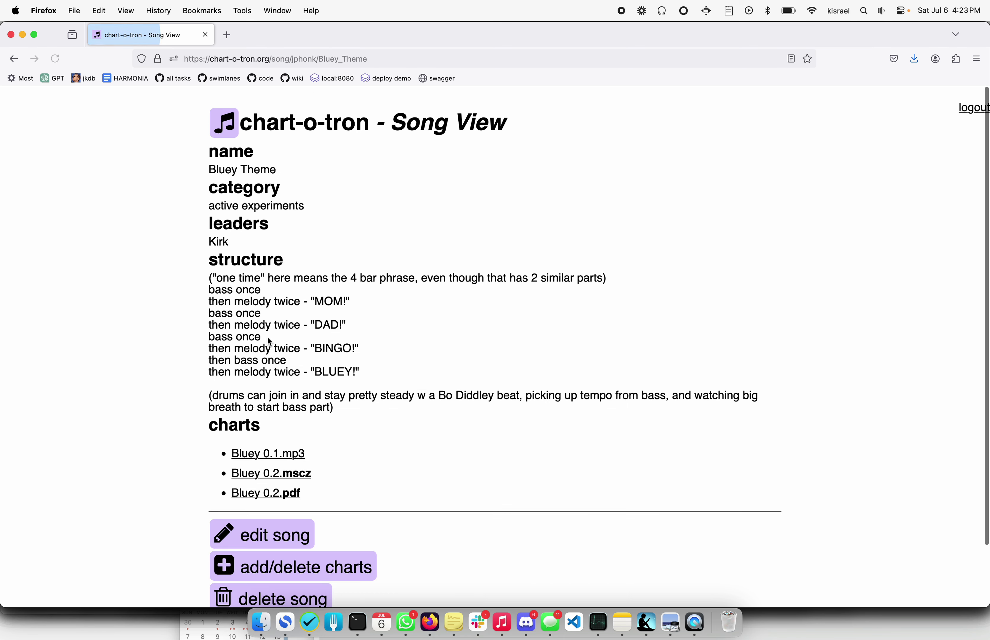
{"action": "key", "text": "super+Left"}
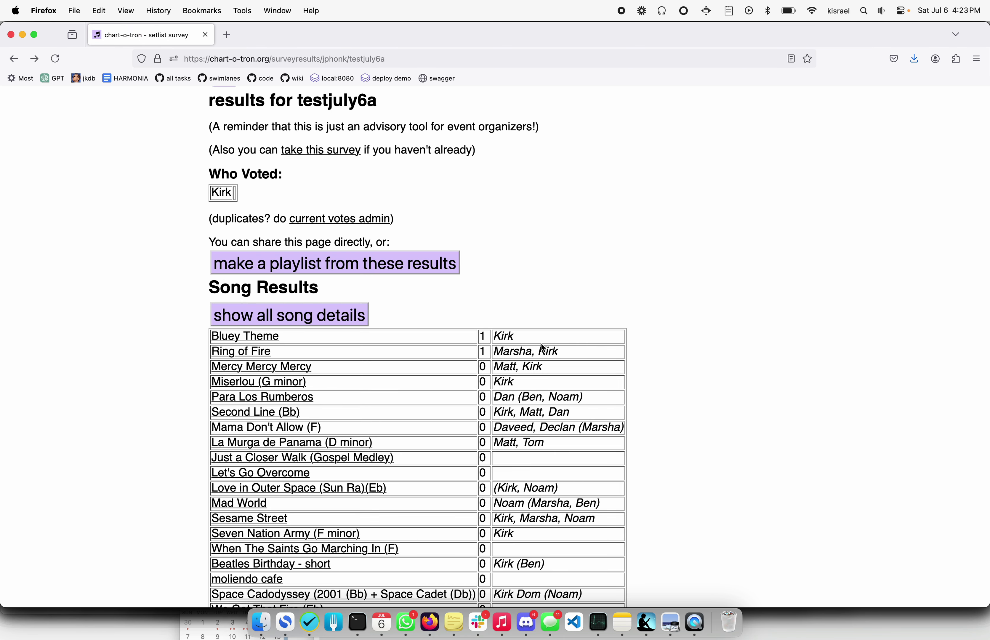
{"action": "left_click_drag", "start_coordinate": [565, 350], "coordinate": [497, 350]}
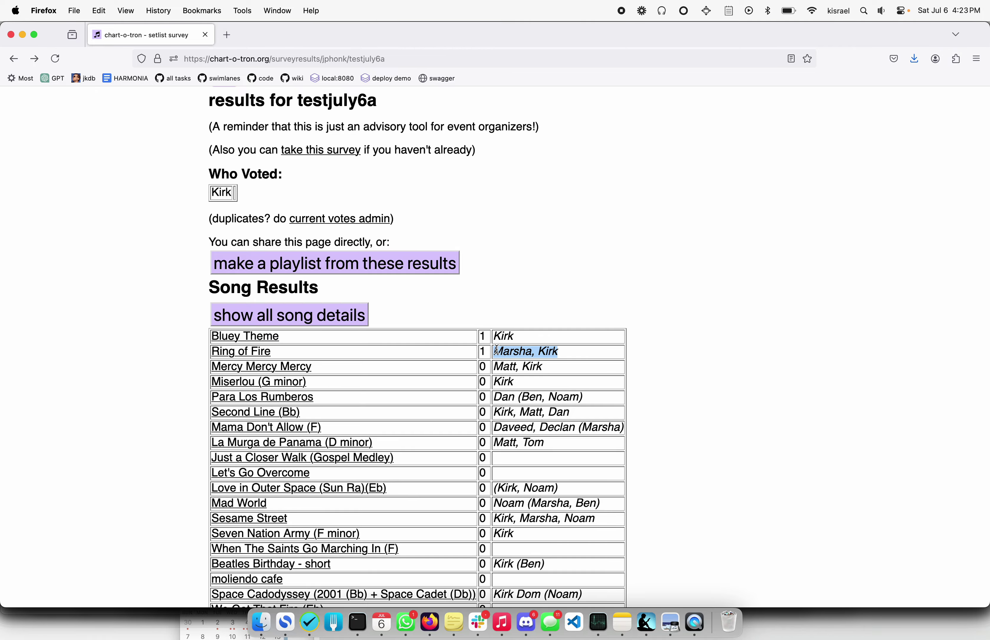
Check the current votes admin view, then go back to the survey form.
{"action": "scroll", "coordinate": [756, 322], "scroll_direction": "down", "scroll_amount": 20}
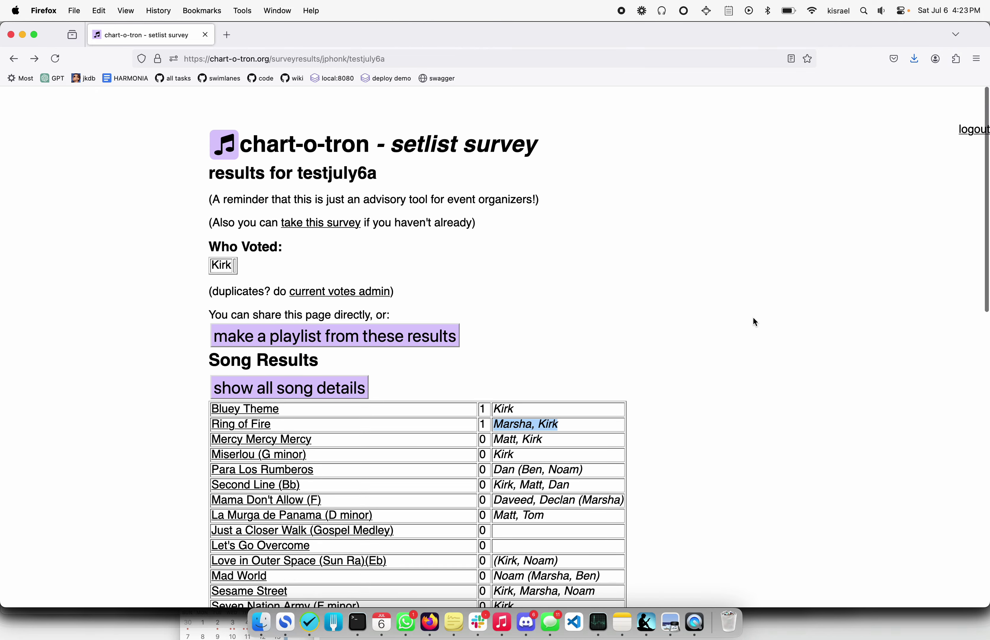
{"action": "scroll", "coordinate": [753, 317], "scroll_direction": "down", "scroll_amount": 1}
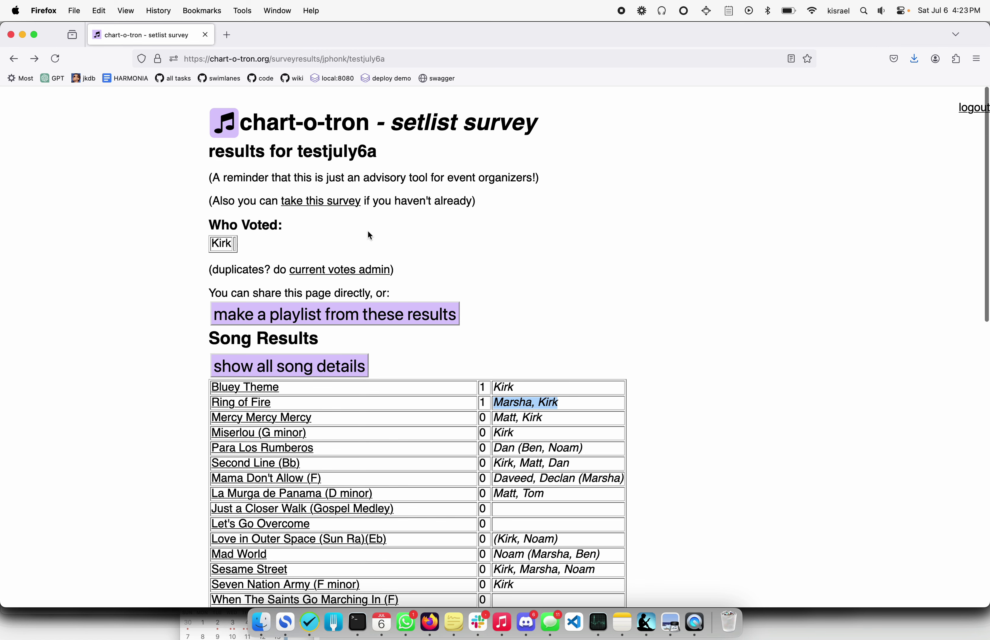
{"action": "left_click", "coordinate": [358, 271]}
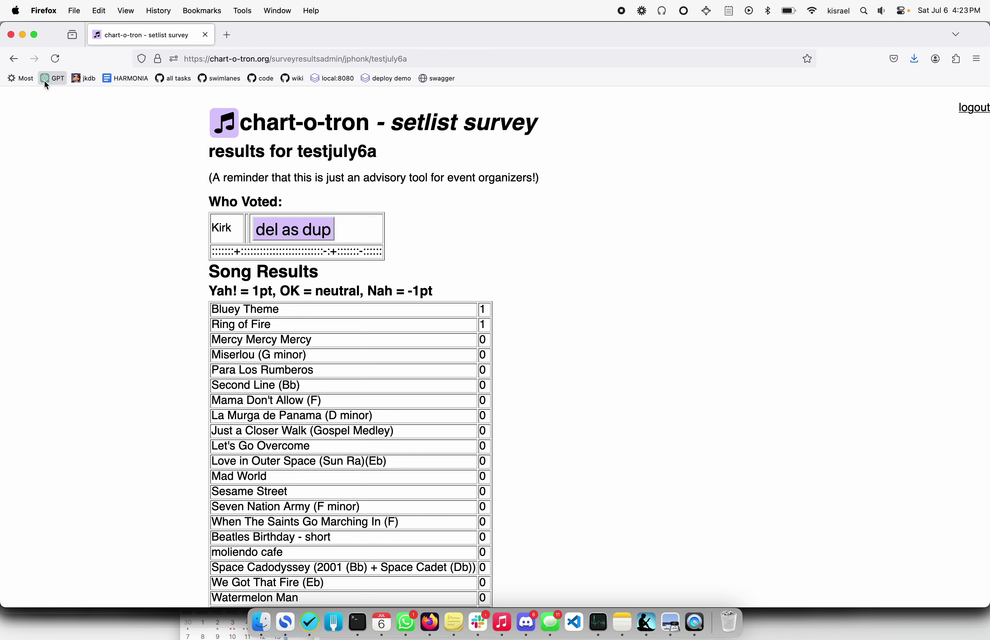
{"action": "left_click", "coordinate": [13, 63]}
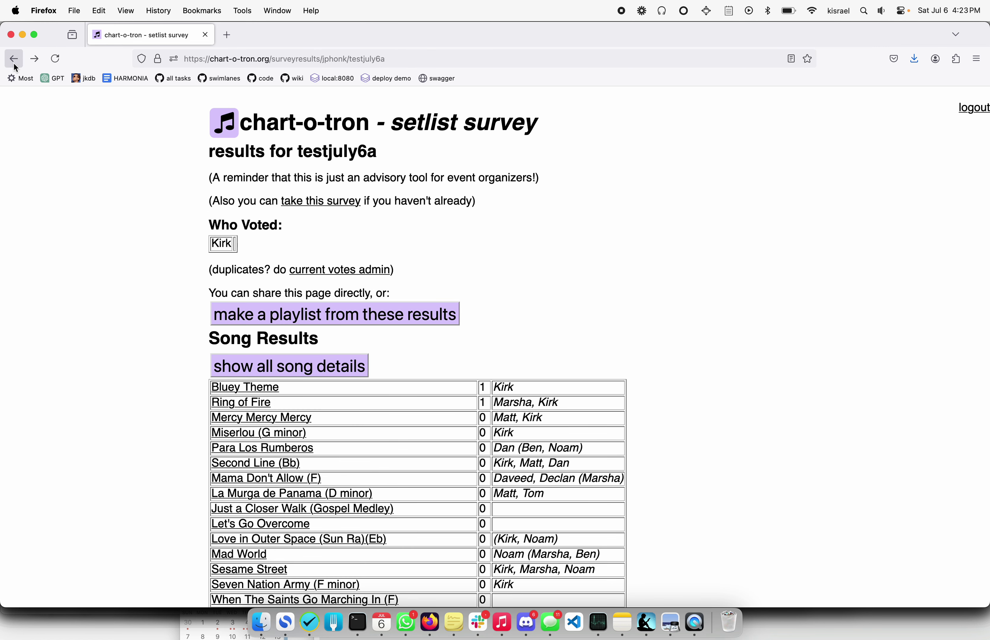
{"action": "left_click", "coordinate": [14, 63]}
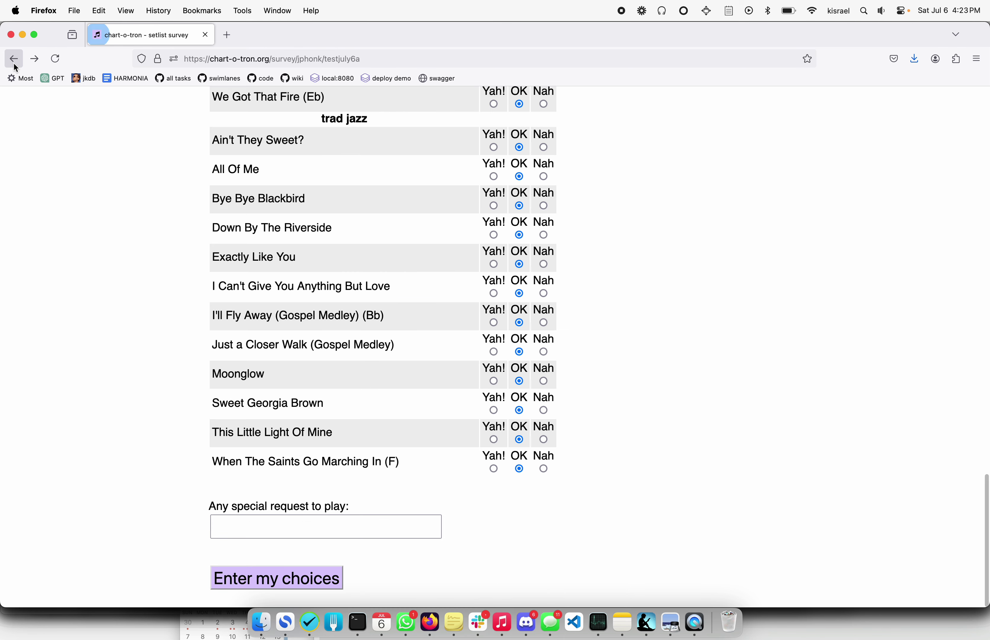
Return to the band's main page and start a new playlist filtered to halloween songs.
{"action": "left_click", "coordinate": [14, 62]}
{"action": "left_click", "coordinate": [14, 63]}
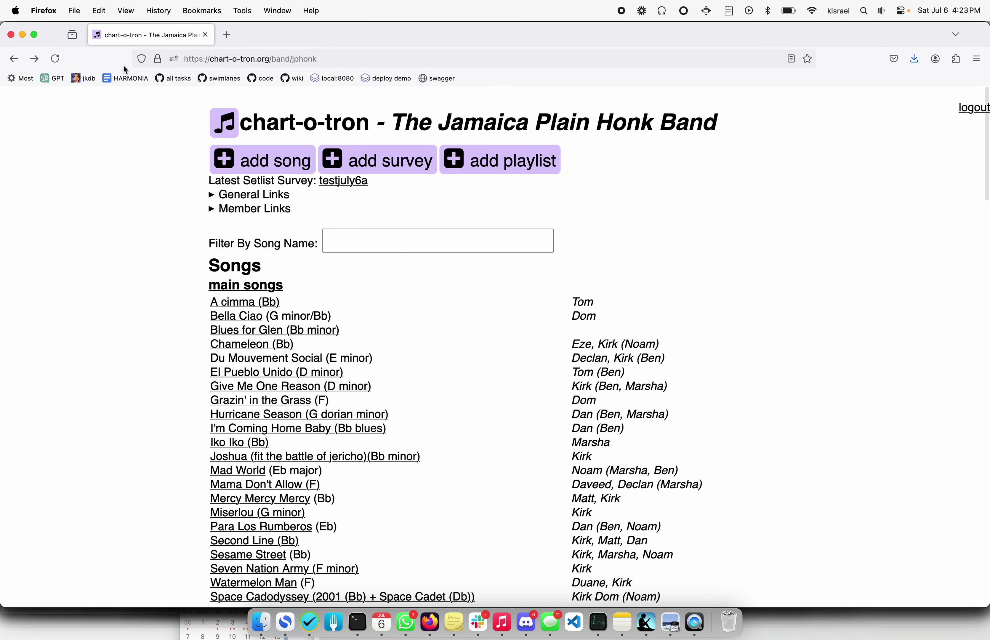
{"action": "left_click", "coordinate": [465, 168]}
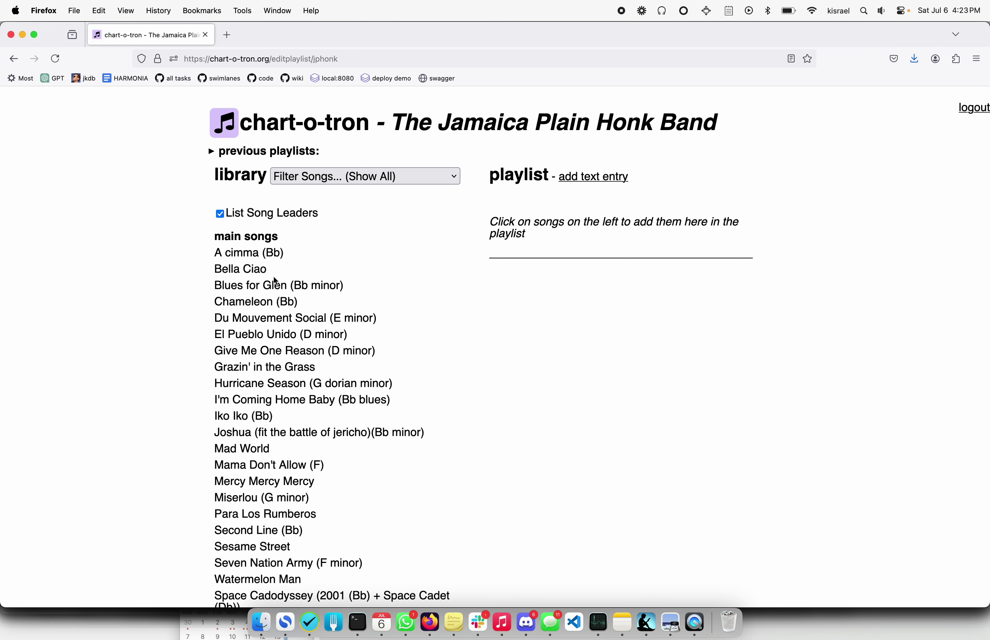
{"action": "left_click", "coordinate": [323, 183]}
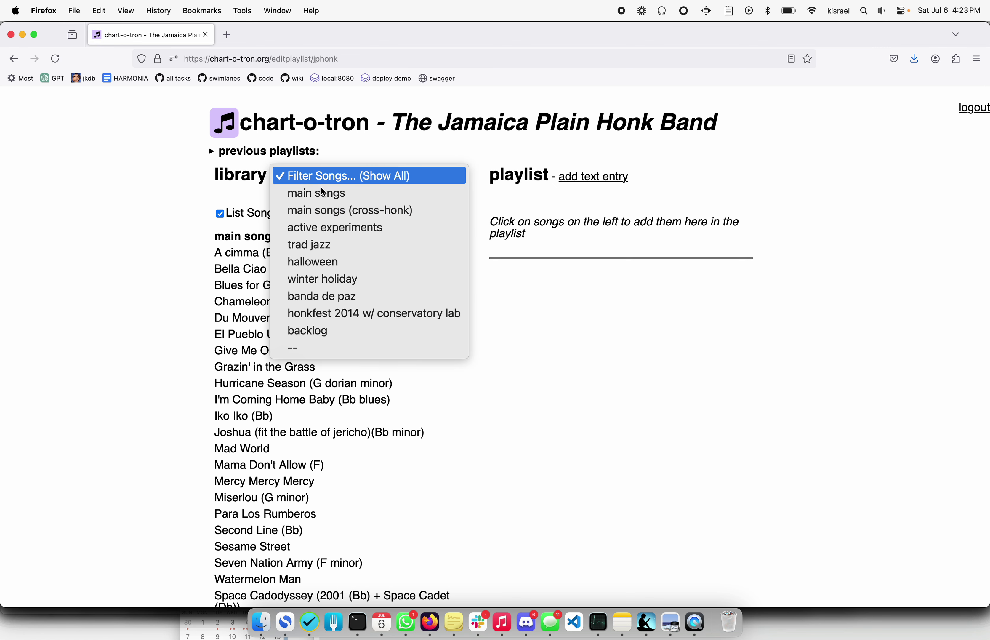
{"action": "left_click", "coordinate": [301, 263]}
Add Ghostbusters, I Want Candy (new lyrics), St. James Infirmary Blues and The Addams Family, moving Addams Family second.
{"action": "left_click_drag", "start_coordinate": [264, 258], "coordinate": [569, 228]}
{"action": "left_click", "coordinate": [268, 257]}
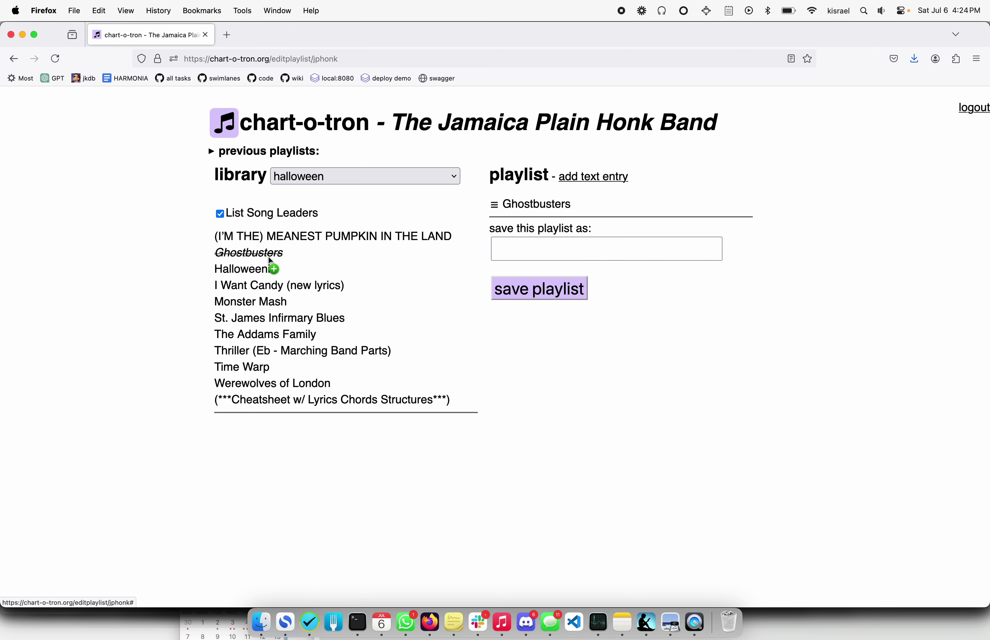
{"action": "left_click", "coordinate": [265, 286]}
{"action": "left_click", "coordinate": [263, 316]}
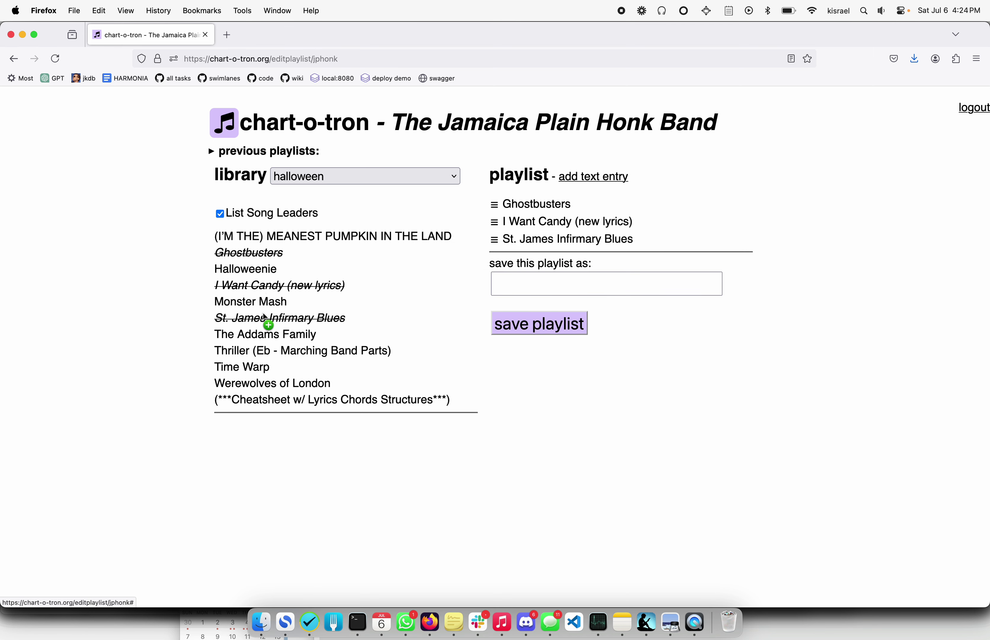
{"action": "left_click", "coordinate": [265, 340]}
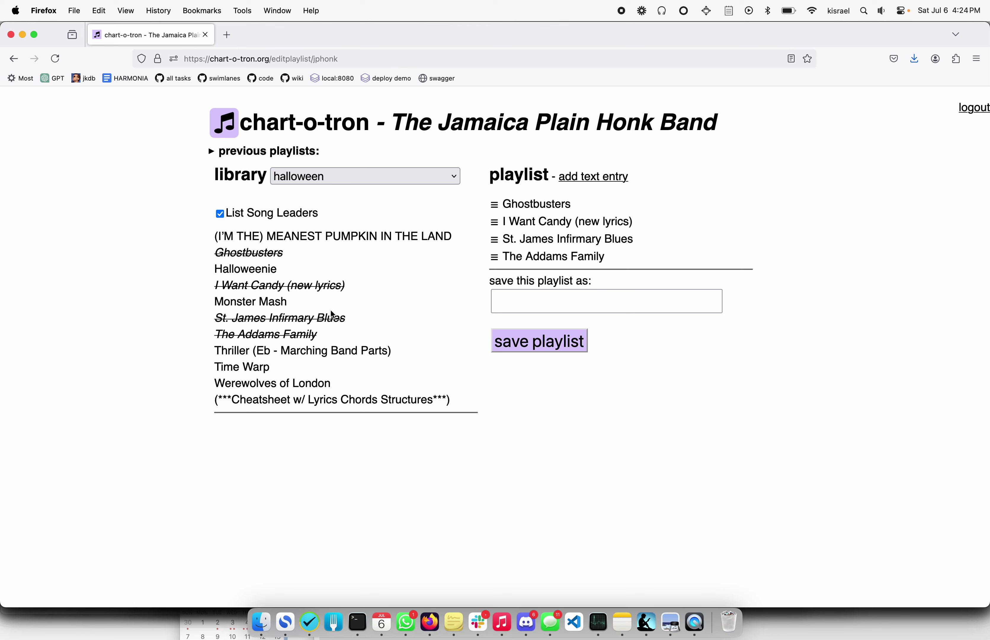
{"action": "left_click_drag", "start_coordinate": [494, 257], "coordinate": [499, 222]}
{"action": "left_click", "coordinate": [514, 298]}
Add an 'intermission' text entry and move it to third place in the playlist.
{"action": "type", "text": "i"}
{"action": "left_click", "coordinate": [615, 180]}
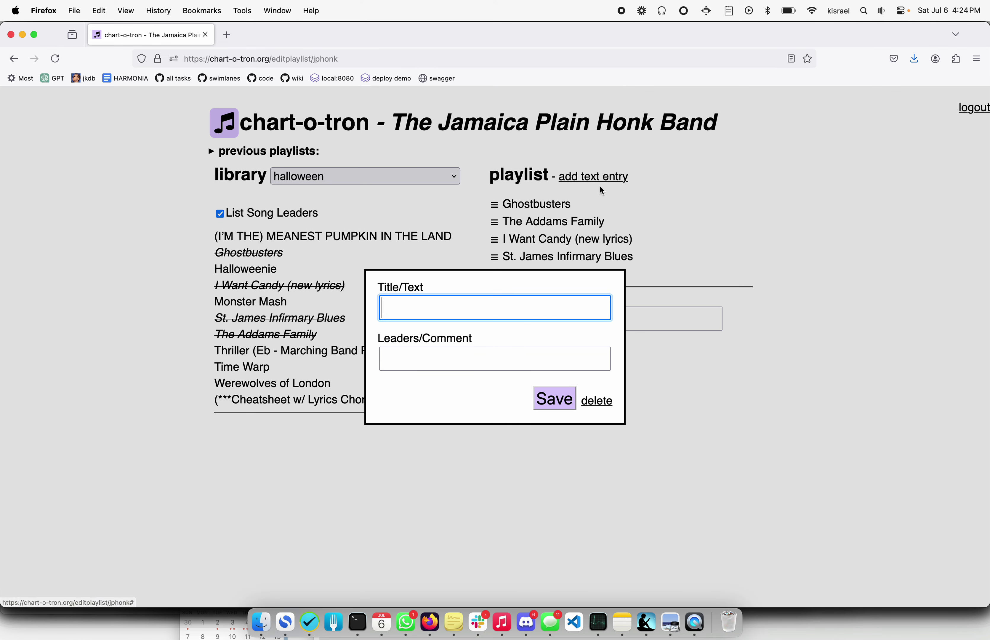
{"action": "type", "text": "interm"}
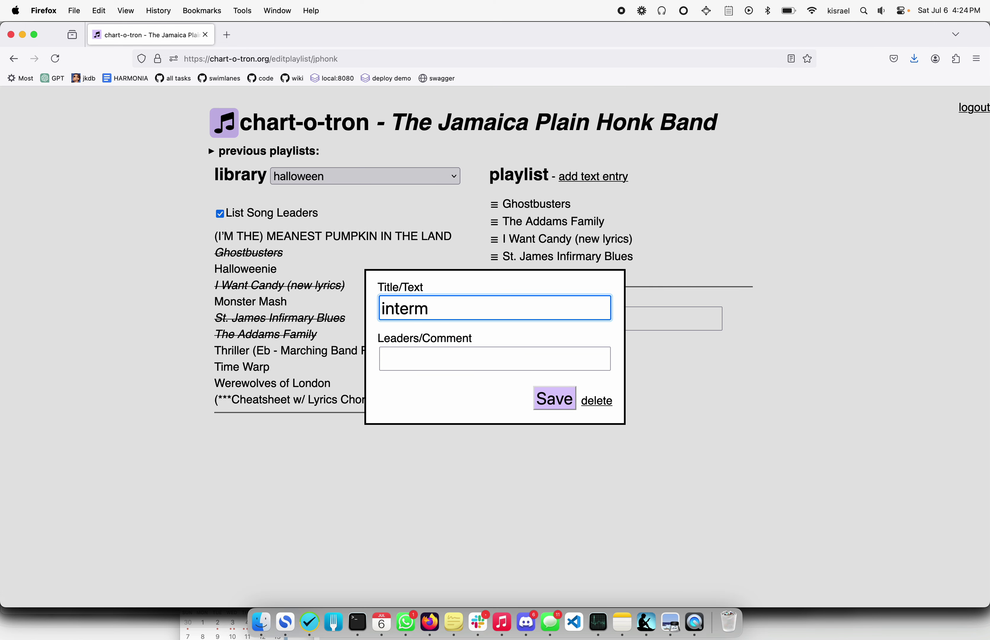
{"action": "type", "text": "issio"}
{"action": "key", "text": "BackSpace"}
{"action": "key", "text": "BackSpace"}
{"action": "type", "text": "sion"}
{"action": "left_click", "coordinate": [571, 405]}
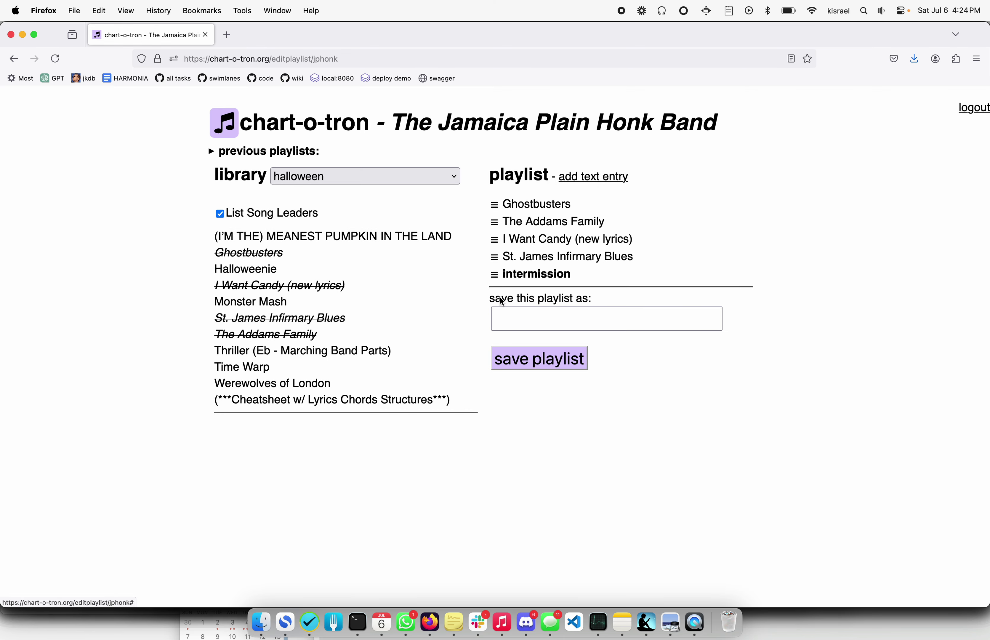
{"action": "left_click_drag", "start_coordinate": [493, 273], "coordinate": [493, 235]}
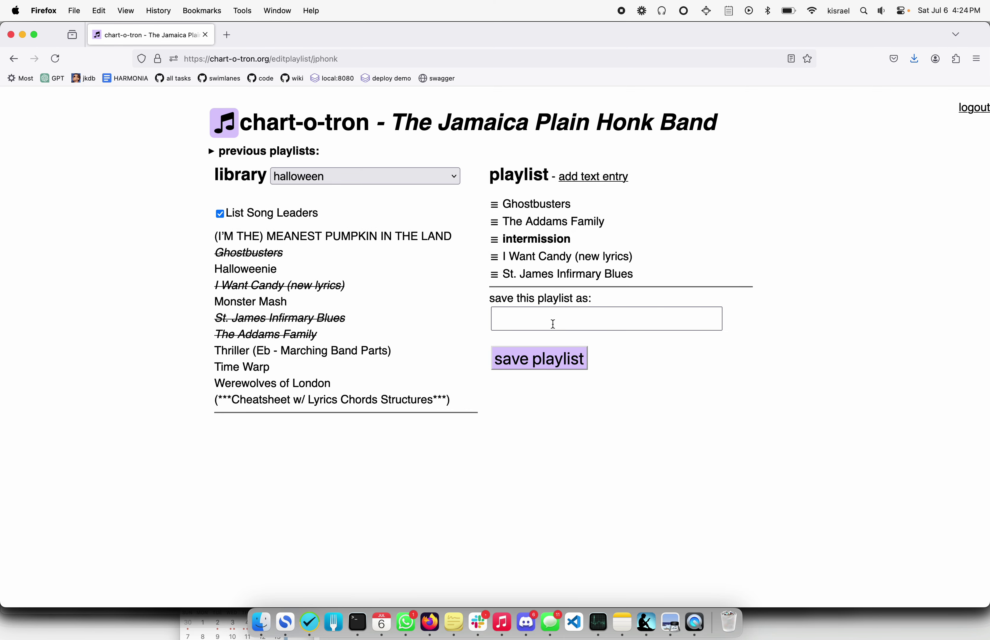
Save the playlist as 'halloweentest'.
{"action": "left_click", "coordinate": [515, 320]}
{"action": "type", "text": "halloweentest"}
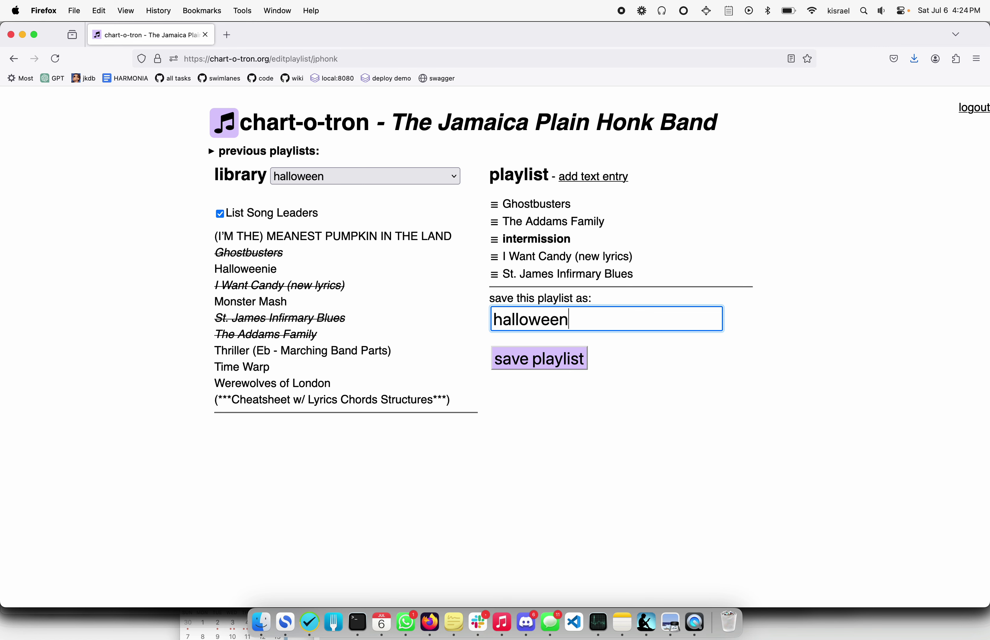
{"action": "left_click", "coordinate": [561, 364]}
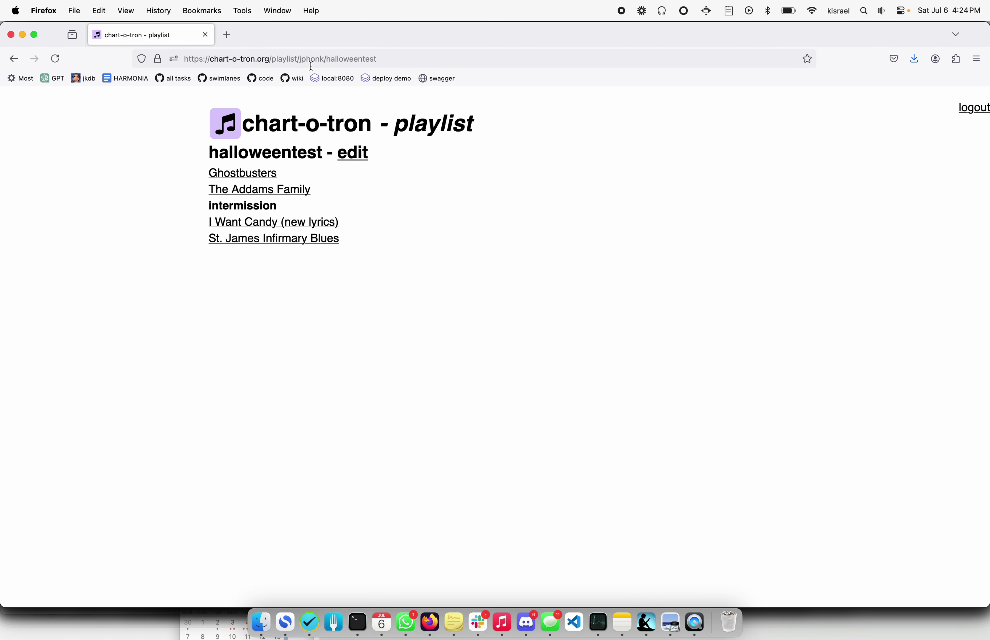
Leave the saved playlist and go to the chart-o-tron home page listing bands.
{"action": "left_click", "coordinate": [319, 61]}
{"action": "left_click", "coordinate": [383, 288]}
{"action": "left_click", "coordinate": [270, 131]}
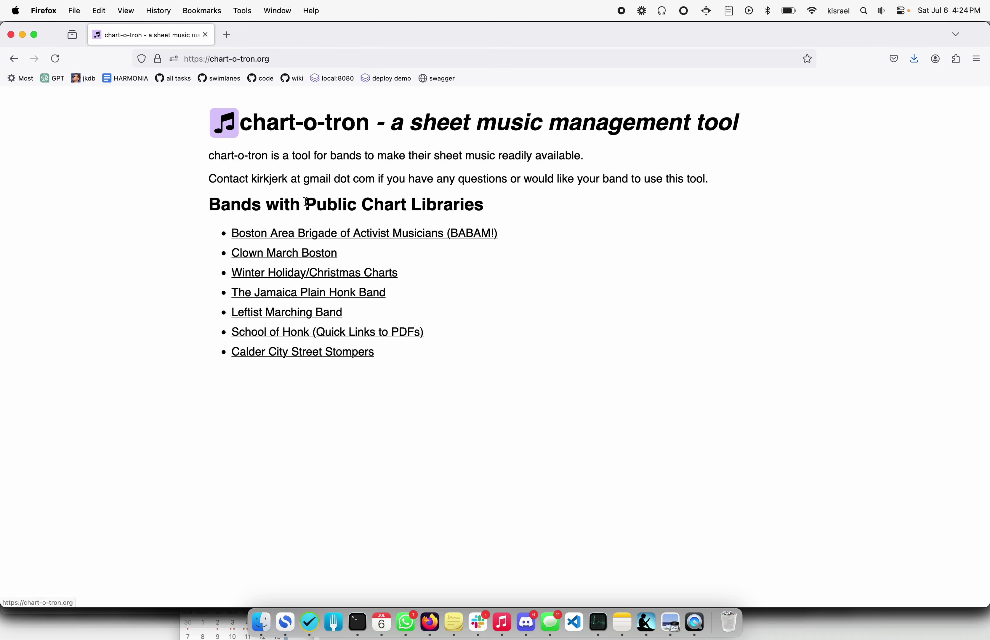
{"action": "left_click_drag", "start_coordinate": [248, 179], "coordinate": [377, 179]}
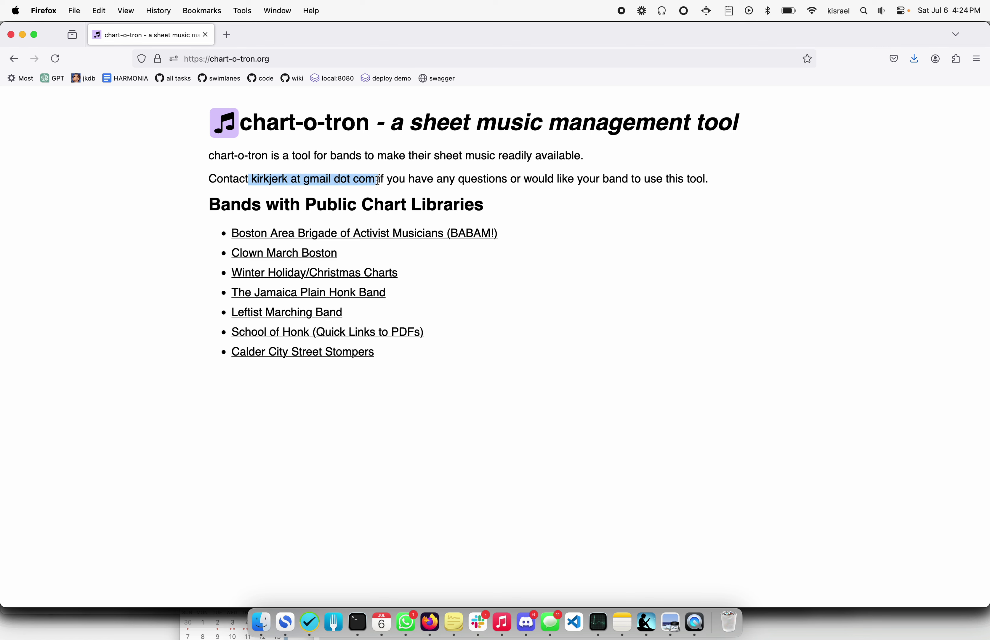